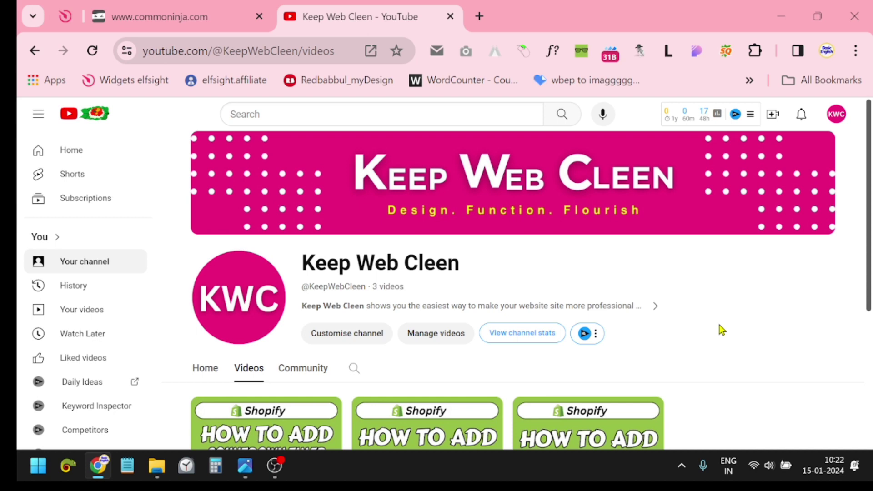
Bring Screvfghjlenshot_1.jpg forward in Windows Photos to see the marked video-description link
left_click(257, 470)
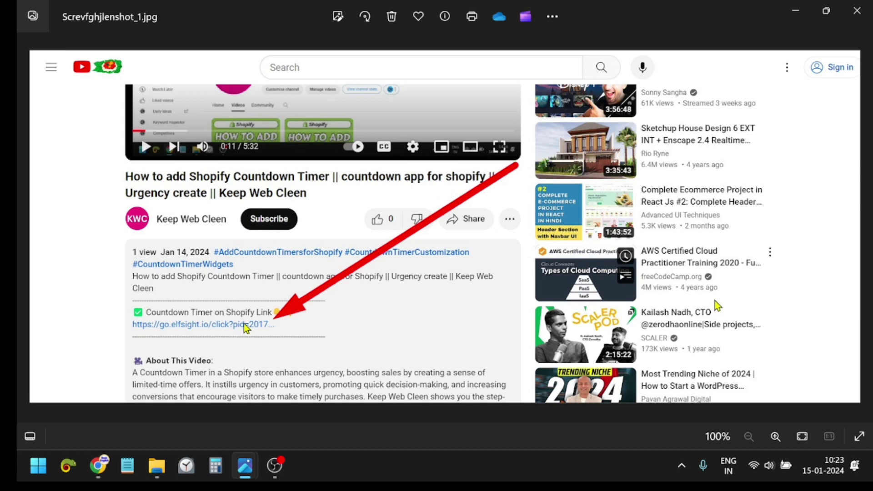
Switch to the Elfsight Number Counter page and browse the template gallery
key("alt+Tab")
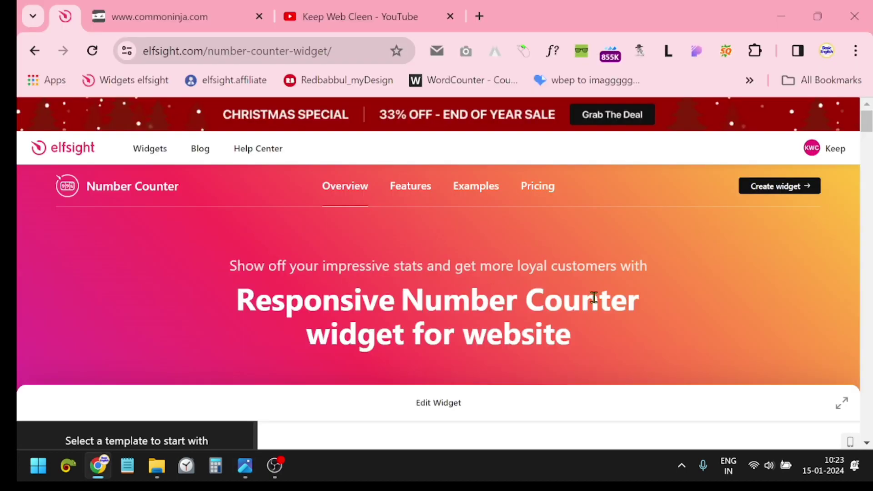
scroll(594, 297, "down", 5)
scroll(634, 318, "up", 5)
scroll(542, 347, "down", 2)
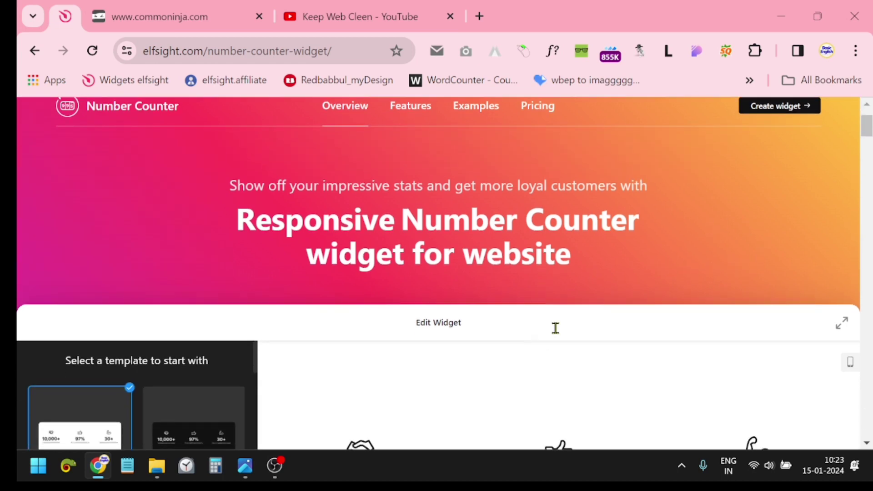
scroll(555, 328, "up", 2)
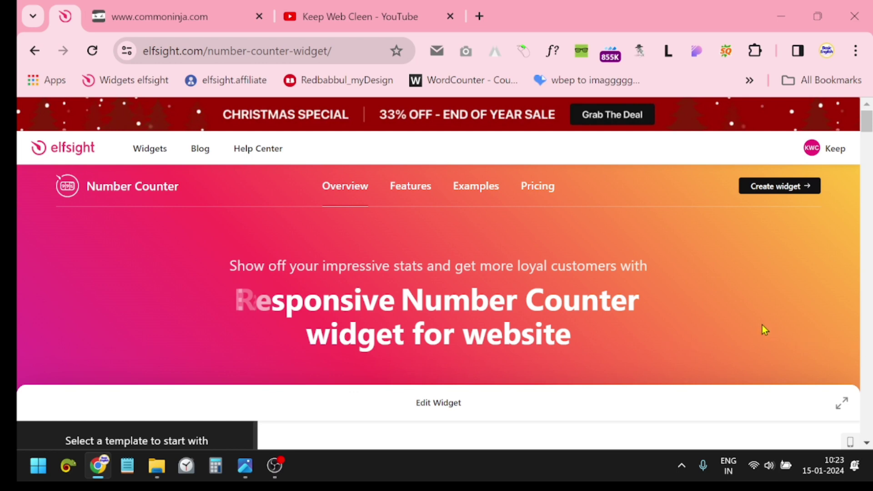
scroll(769, 318, "down", 2)
scroll(255, 332, "down", 1)
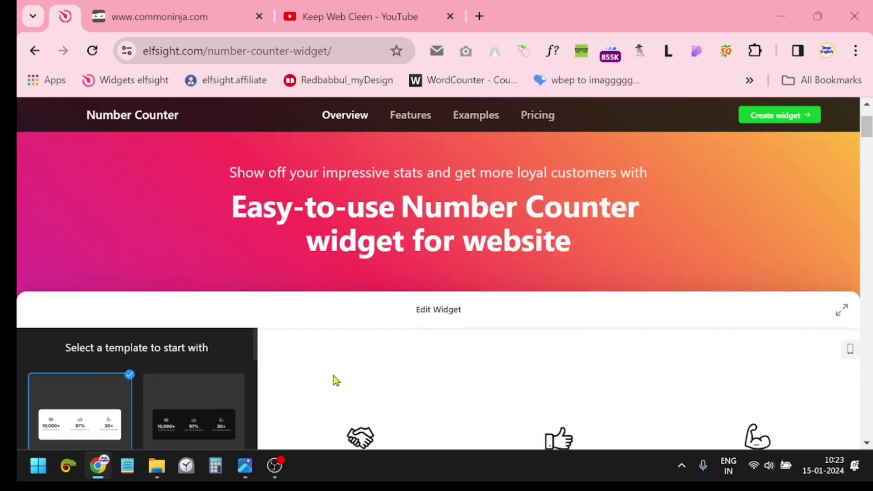
scroll(336, 380, "down", 5)
scroll(178, 258, "up", 2)
Preview the counter widget with the Black Theme template
left_click(164, 276)
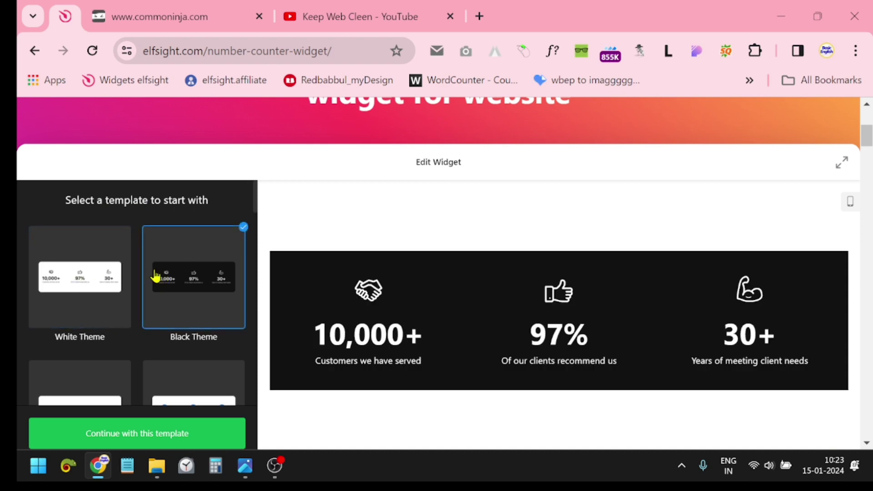
scroll(312, 271, "up", 4)
scroll(273, 277, "down", 4)
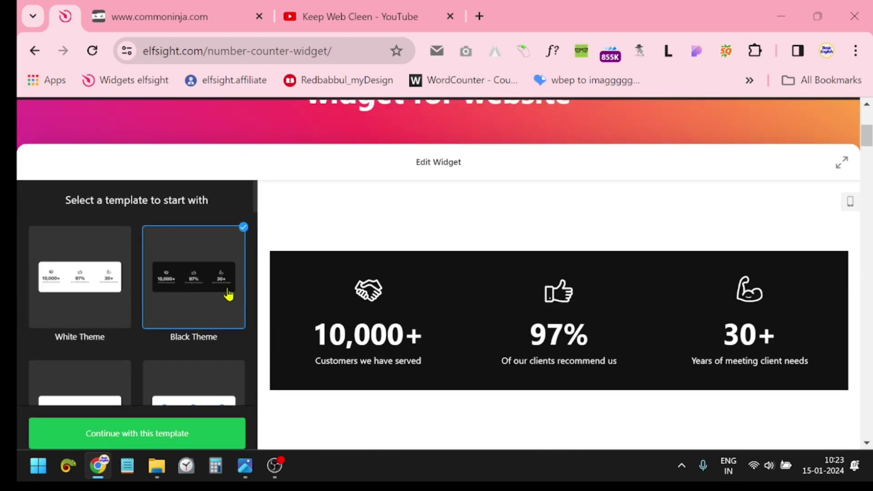
scroll(182, 298, "down", 2)
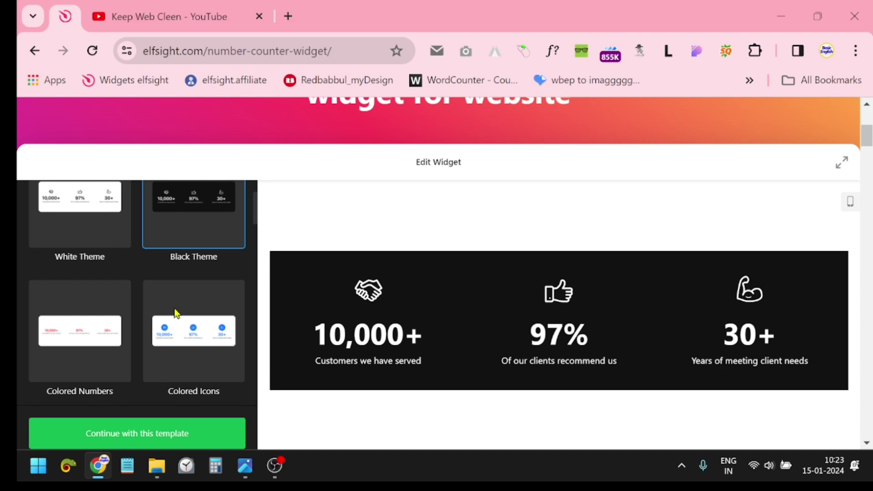
scroll(180, 323, "down", 2)
scroll(187, 318, "up", 2)
Preview the Colored Numbers, Colored Icons, Multicolor Counters and Single Counter templates
left_click(94, 331)
left_click(209, 342)
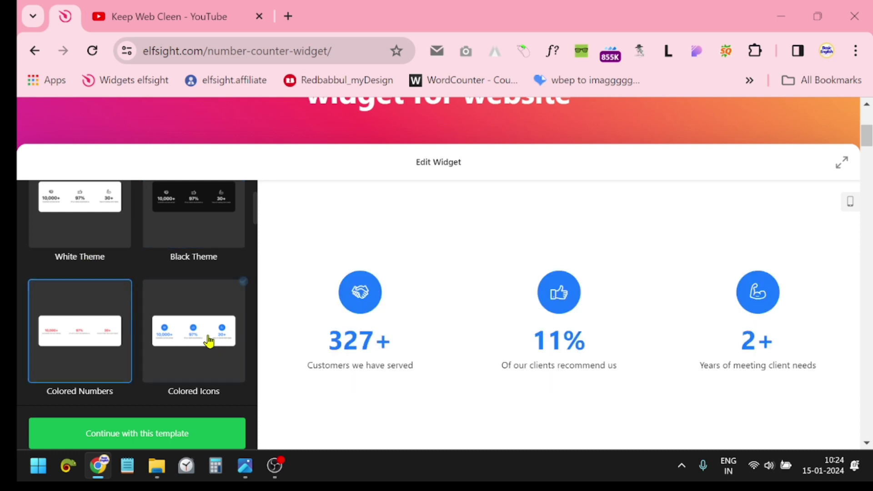
scroll(197, 293, "down", 2)
scroll(179, 364, "down", 2)
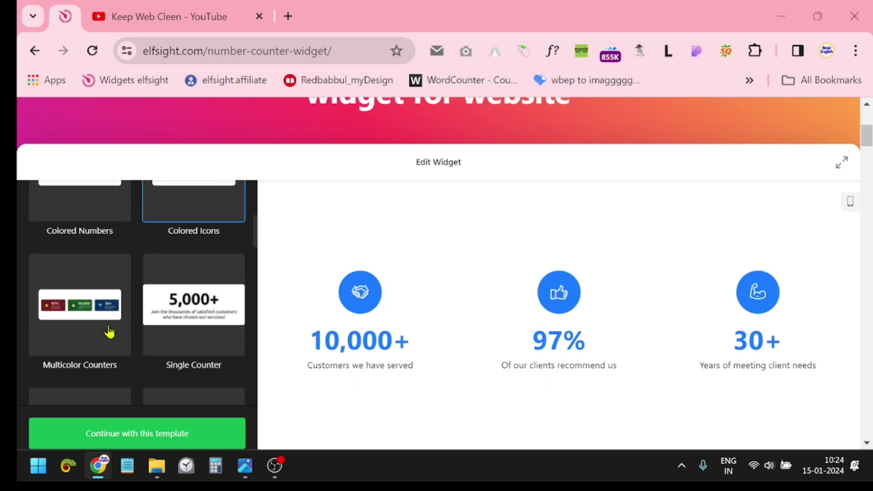
left_click(101, 308)
left_click(198, 314)
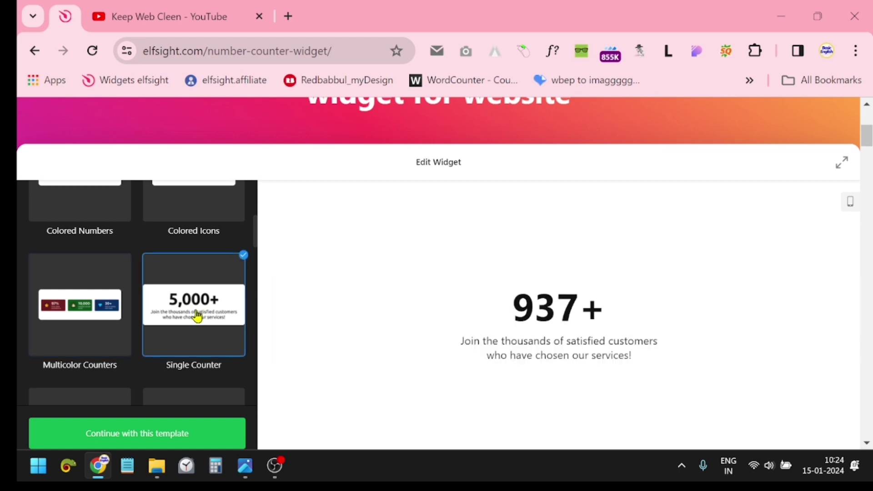
Select the Coffee House template and continue customising it with this template
scroll(195, 331, "down", 3)
scroll(111, 335, "down", 3)
scroll(124, 331, "up", 2)
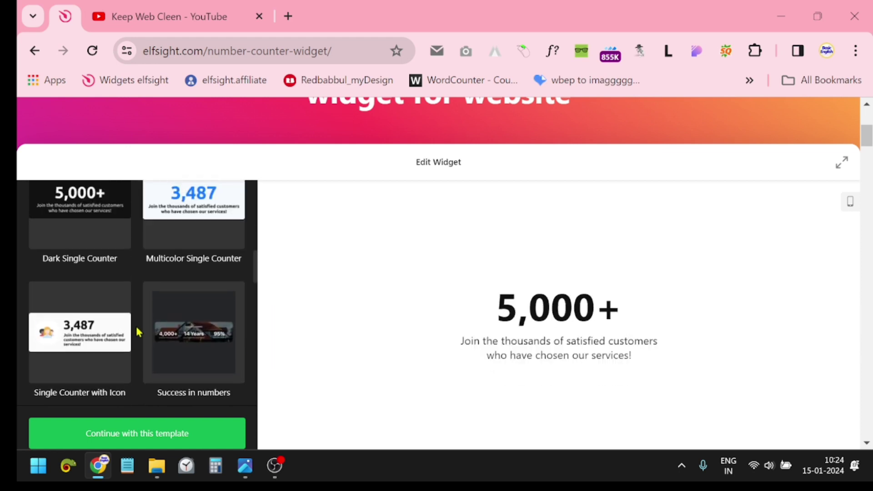
scroll(166, 335, "down", 6)
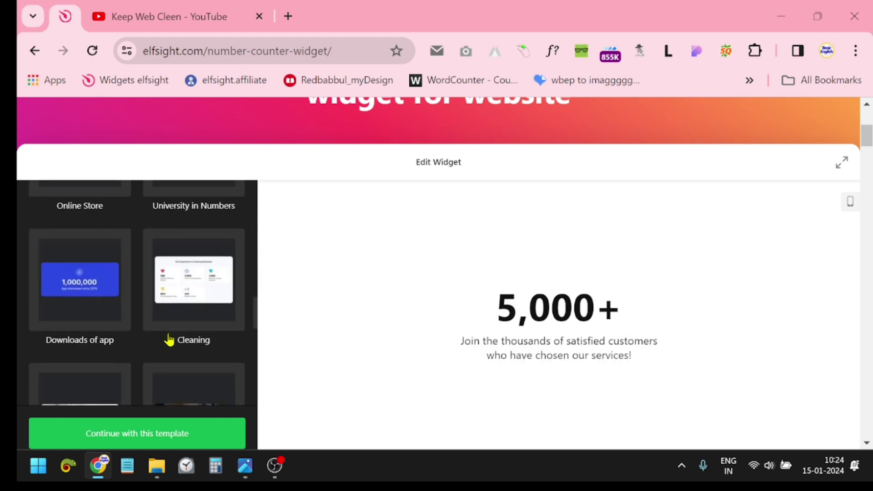
scroll(168, 340, "down", 2)
left_click(209, 351)
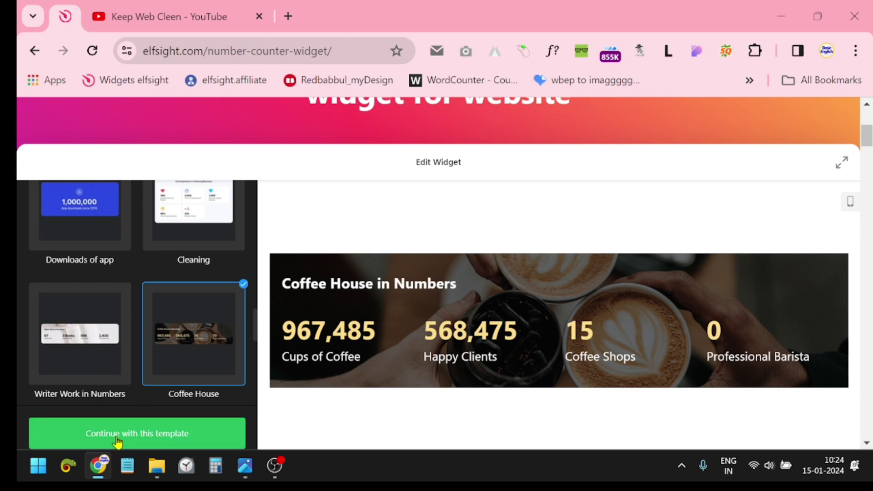
left_click(163, 448)
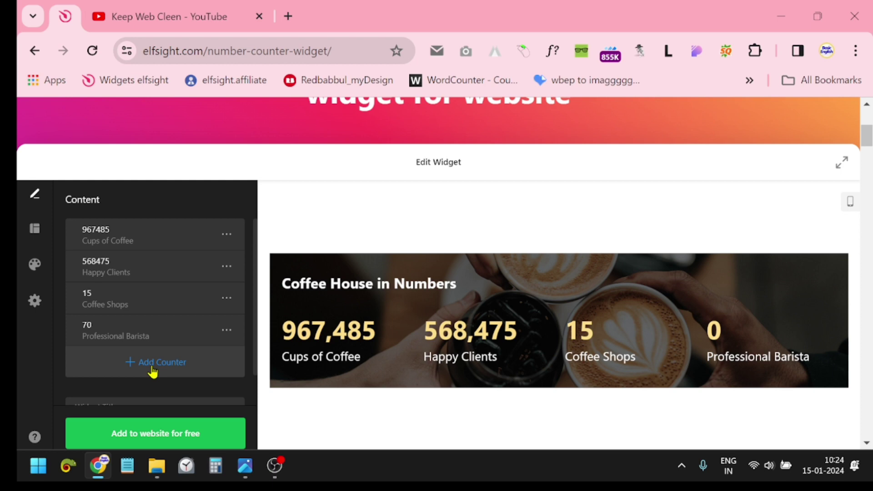
scroll(150, 354, "up", 2)
scroll(154, 348, "down", 3)
left_click_drag(367, 331, 305, 333)
left_click(361, 329)
left_click_drag(512, 332, 433, 334)
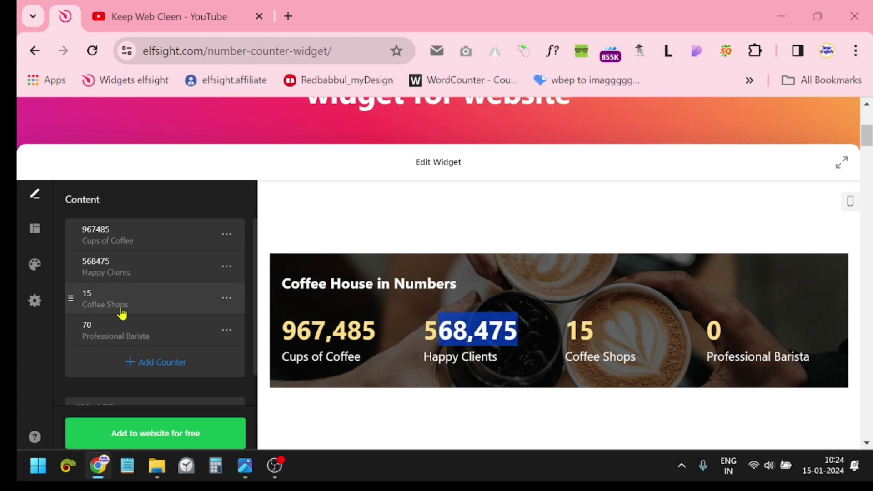
left_click_drag(594, 331, 581, 331)
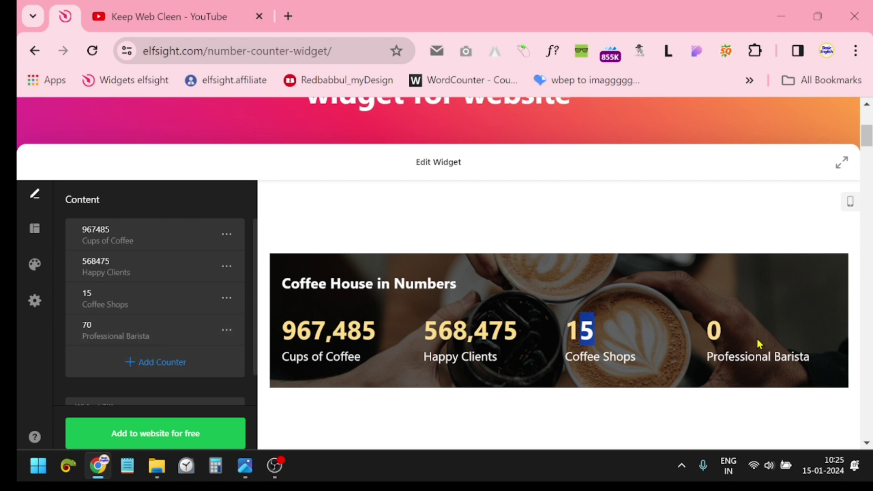
left_click(715, 331)
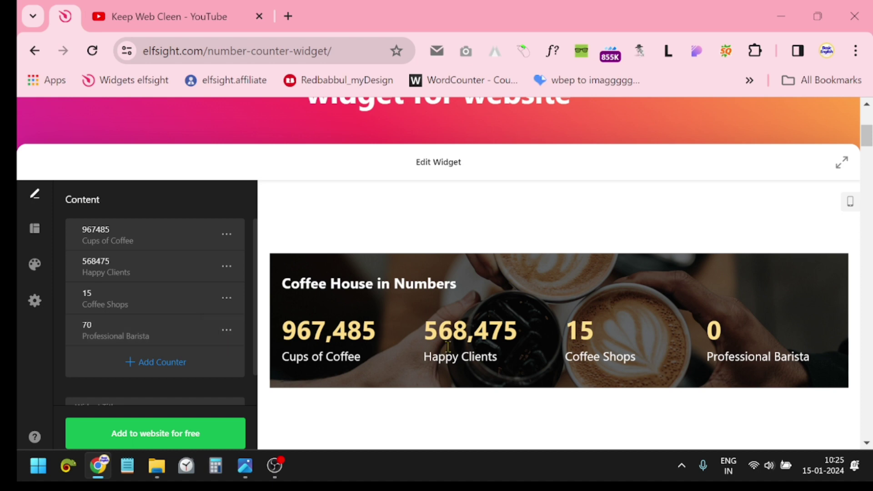
left_click(225, 331)
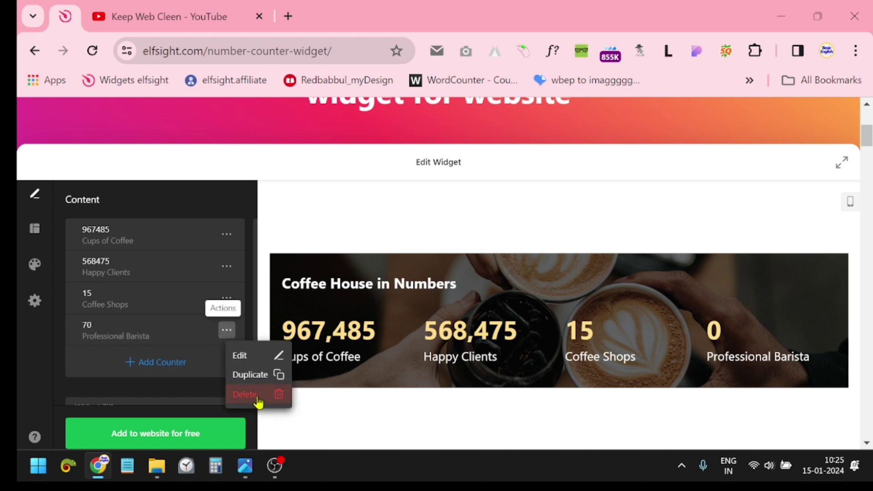
left_click(169, 390)
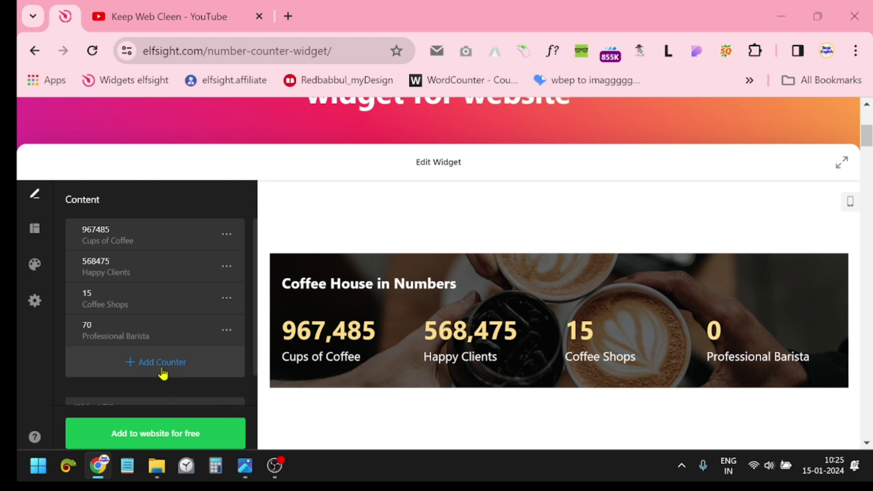
scroll(171, 364, "down", 1)
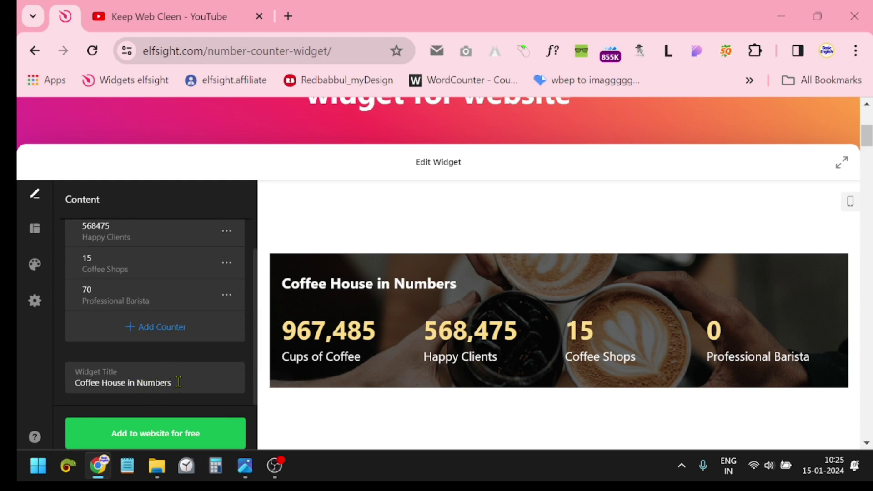
triple_click(335, 284)
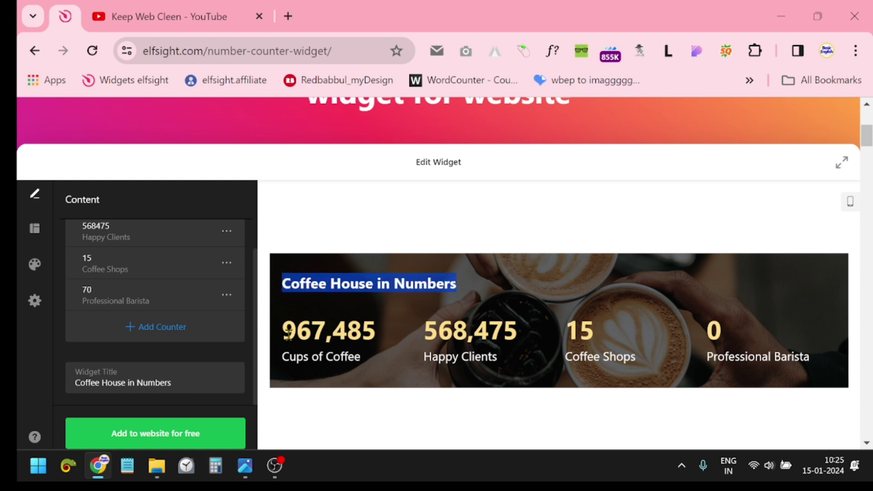
scroll(211, 369, "up", 1)
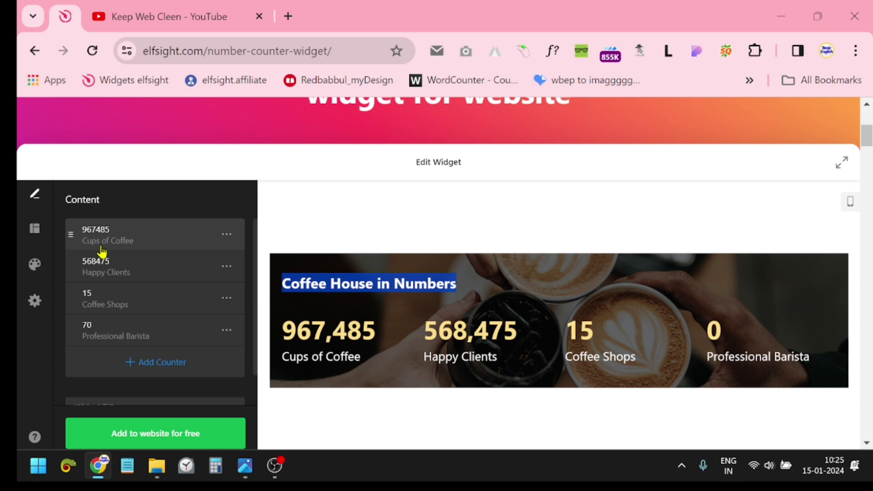
In Layout settings, keep 4 columns and set Space Between Counters to 30px
left_click(36, 234)
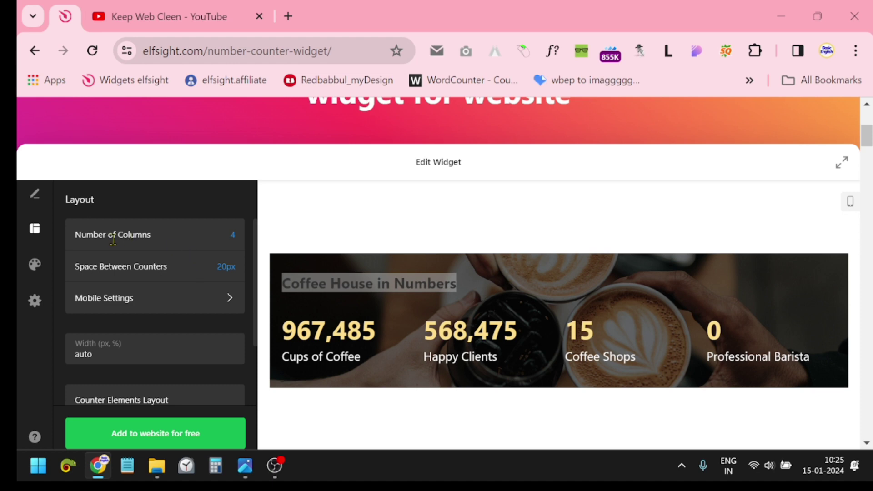
left_click(230, 234)
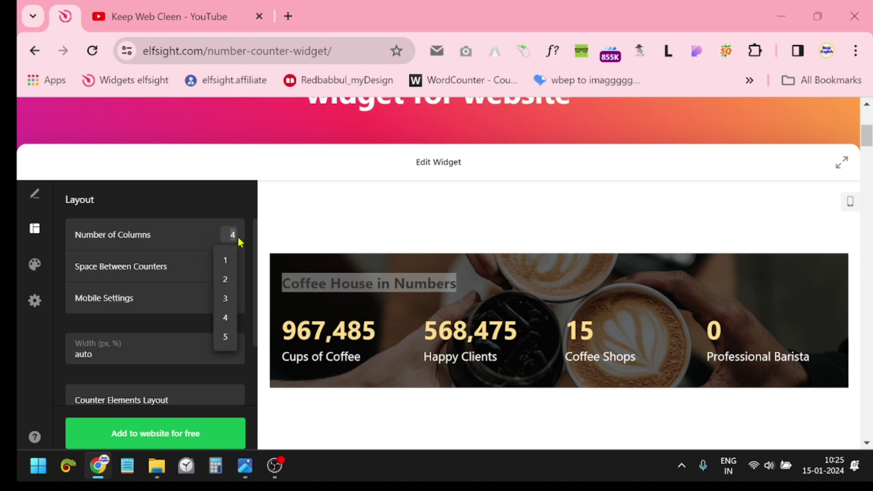
left_click(164, 337)
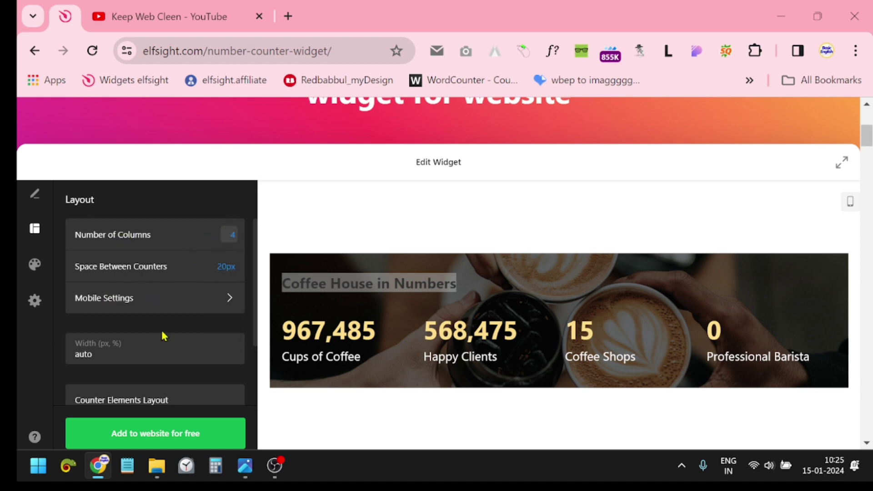
left_click(230, 266)
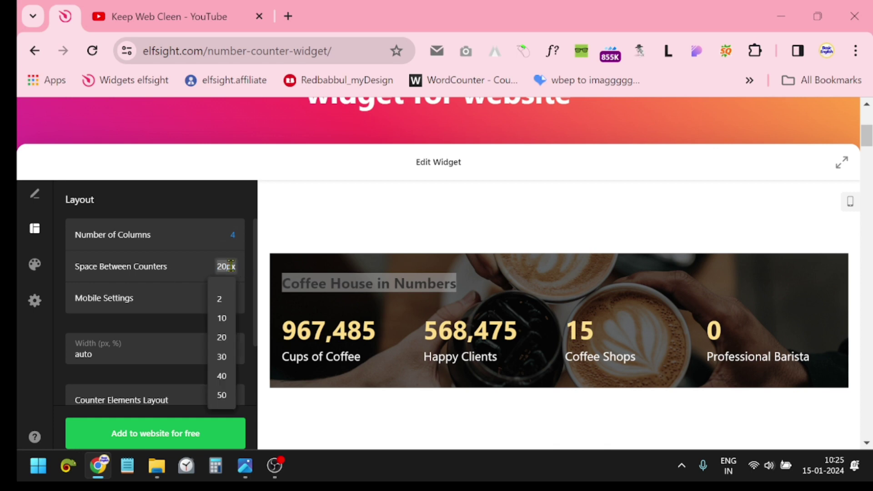
left_click(222, 357)
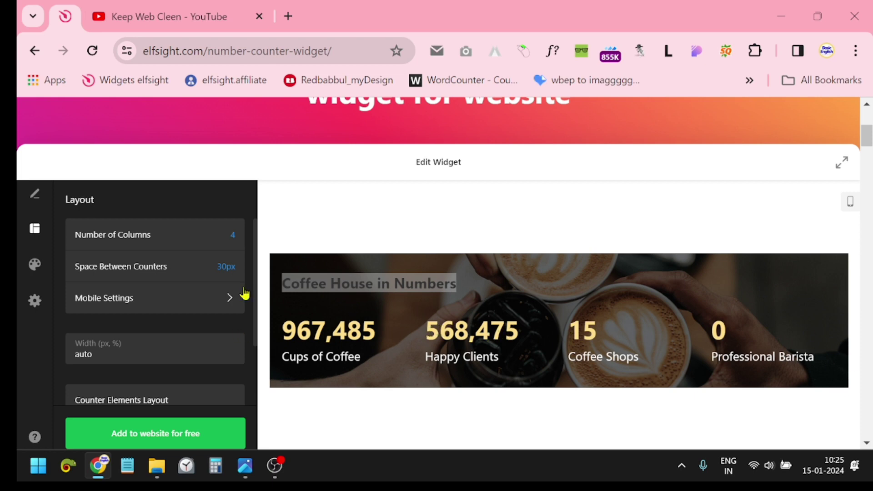
Check Mobile Settings and the phone preview's single-column layout, then go back to Layout
left_click(229, 301)
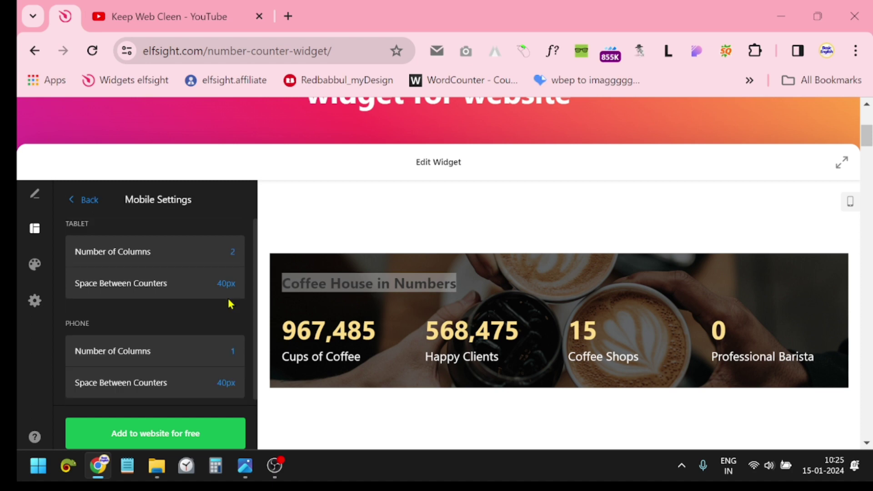
scroll(223, 335, "down", 1)
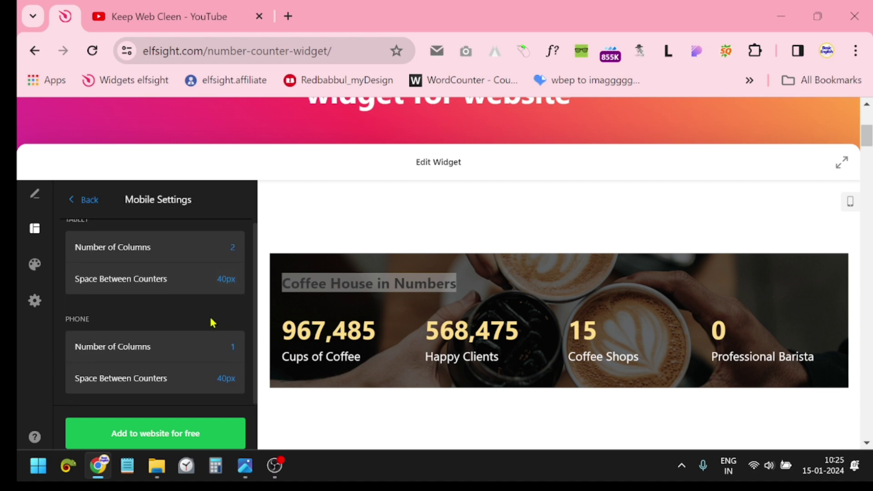
left_click(850, 202)
scroll(568, 329, "down", 1)
scroll(568, 330, "down", 2)
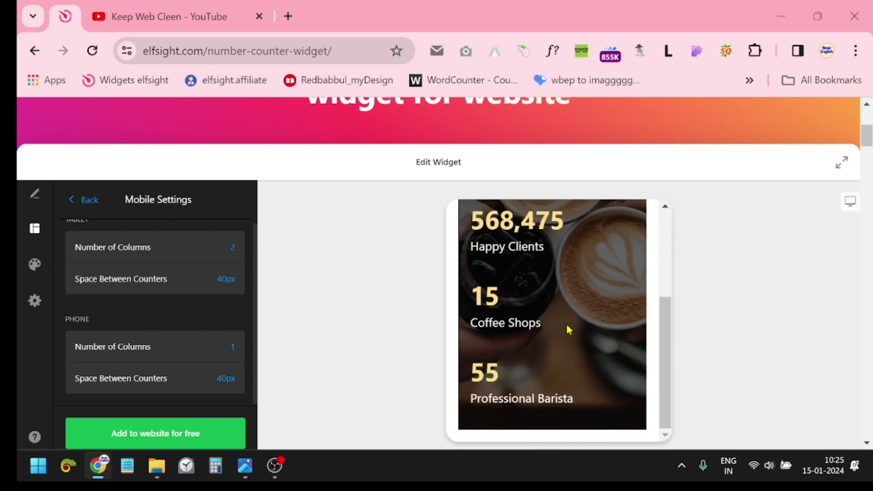
scroll(568, 329, "up", 3)
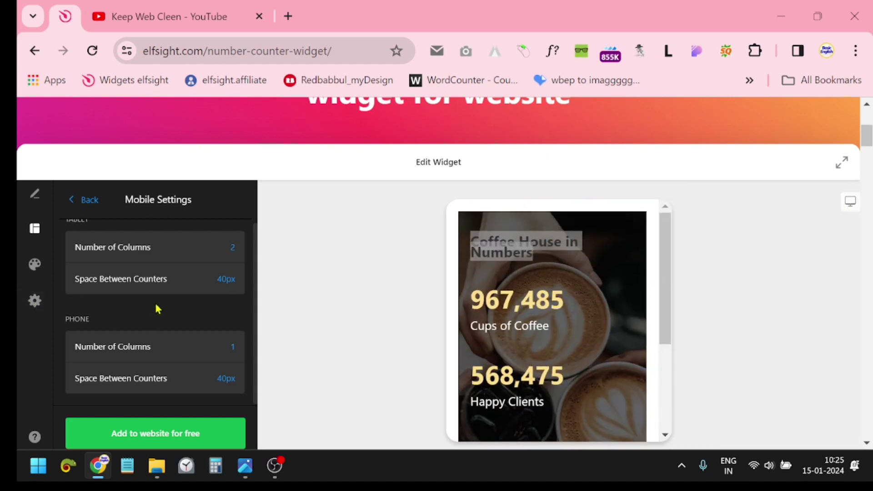
left_click(72, 203)
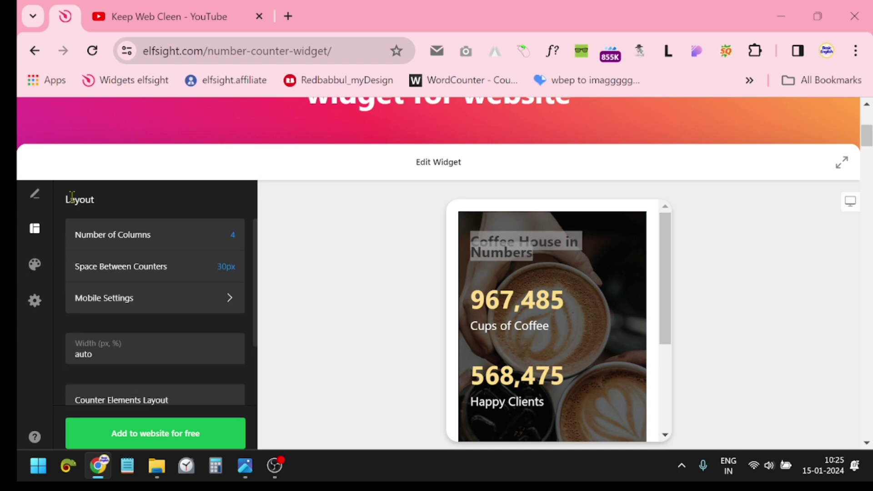
Switch the preview to desktop and set Counter Elements Layout to inline after trying centred
left_click(851, 202)
scroll(146, 328, "down", 2)
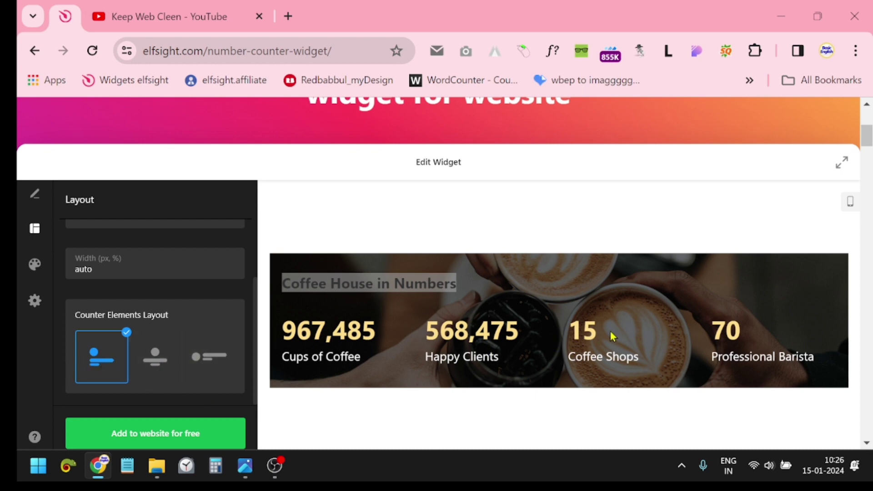
left_click(159, 362)
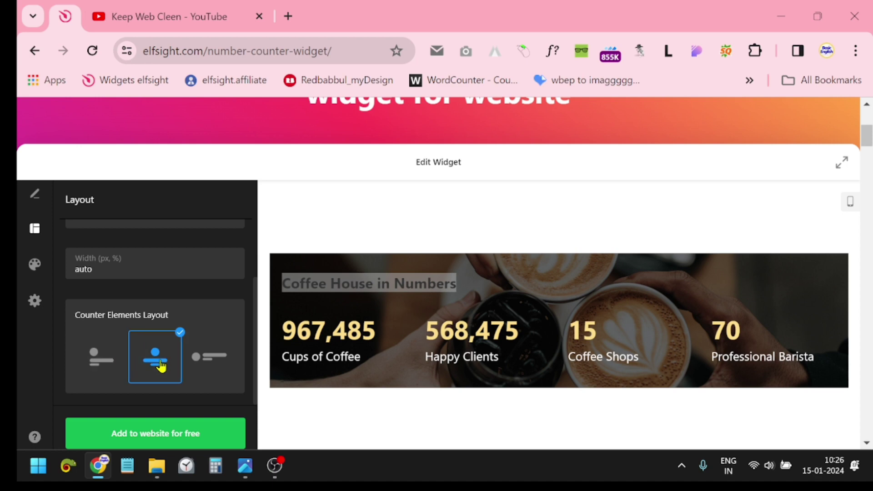
left_click(205, 371)
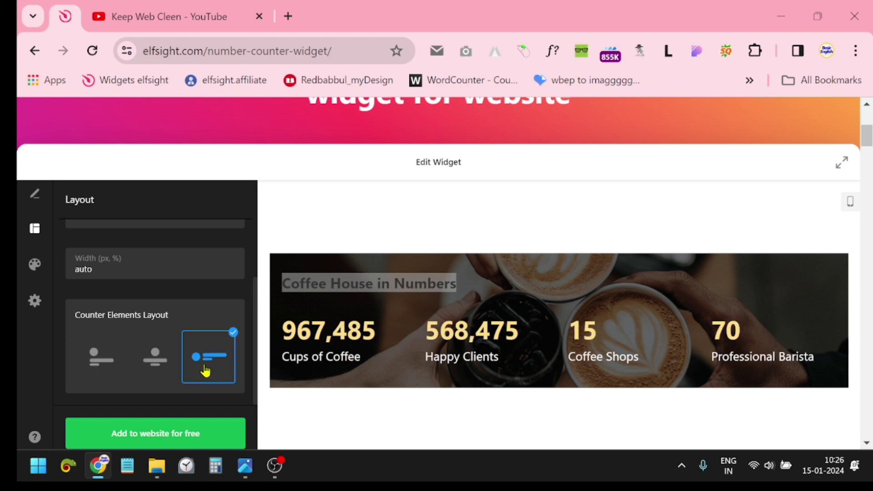
scroll(169, 346, "down", 3)
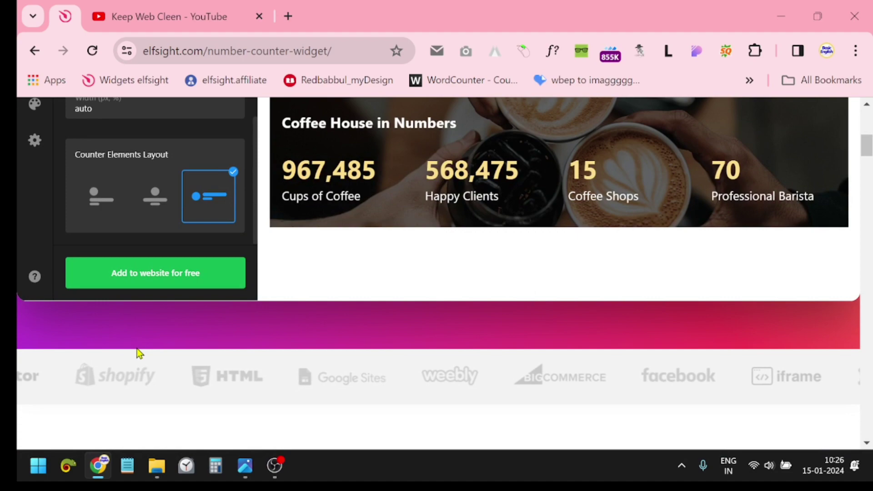
scroll(157, 325, "up", 4)
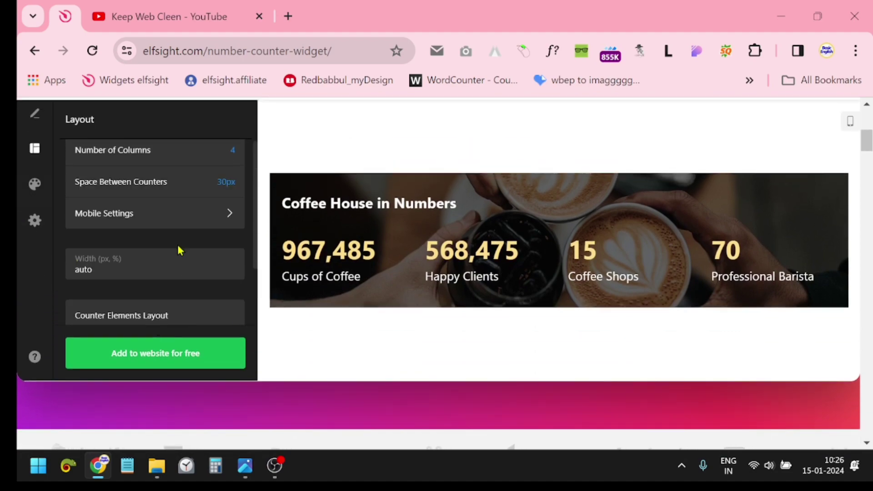
scroll(179, 248, "down", 2)
scroll(18, 267, "up", 3)
scroll(134, 302, "down", 5)
scroll(142, 298, "up", 7)
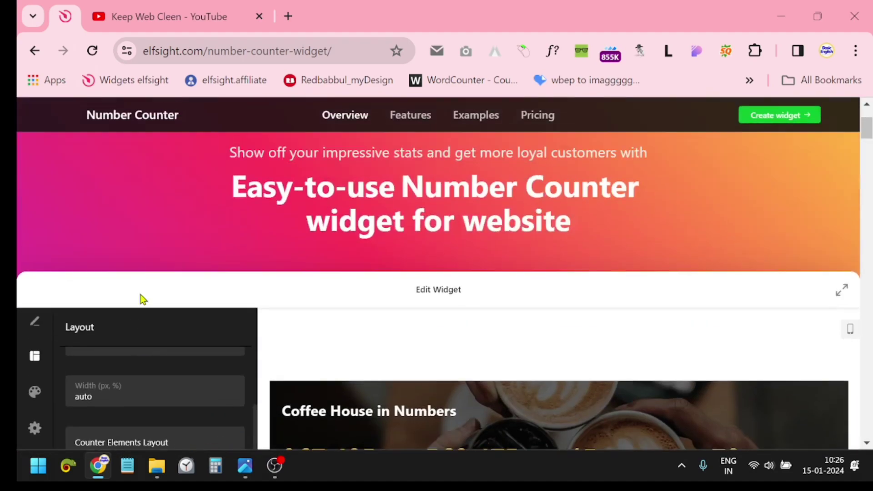
scroll(155, 400, "down", 4)
scroll(169, 354, "up", 2)
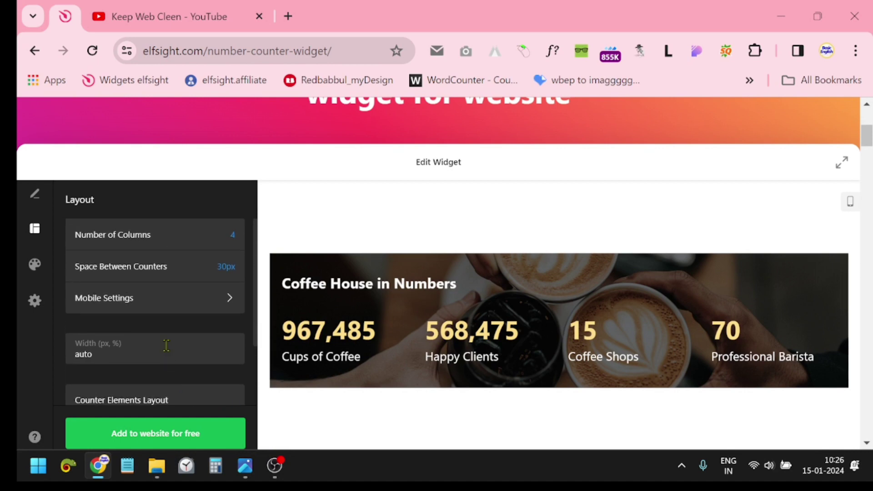
scroll(155, 337, "down", 3)
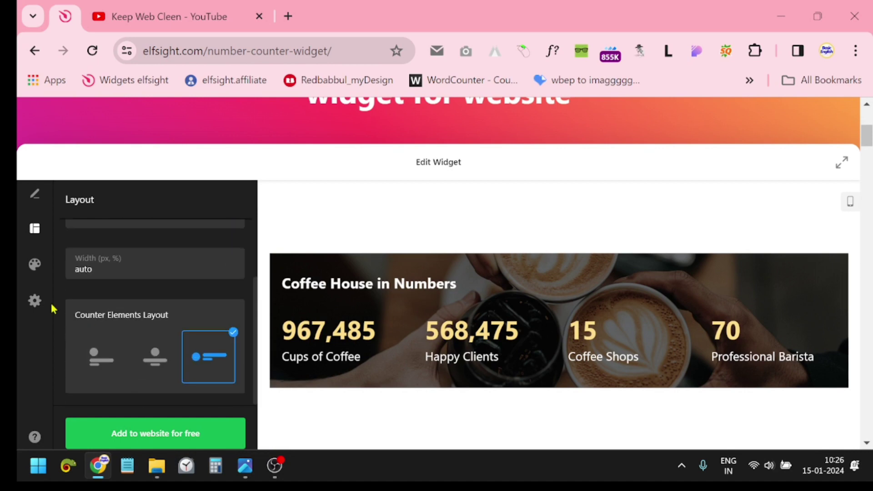
In Style, try colour and no background, then keep the coffee image background
left_click(36, 272)
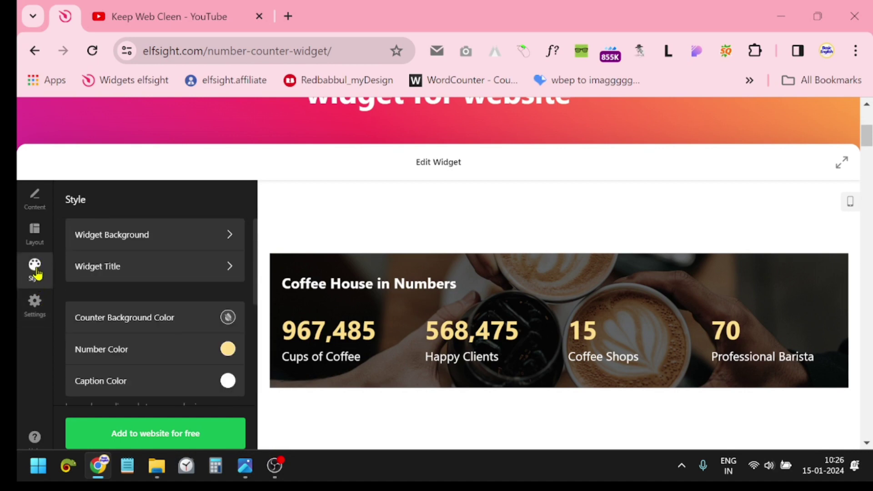
left_click(171, 245)
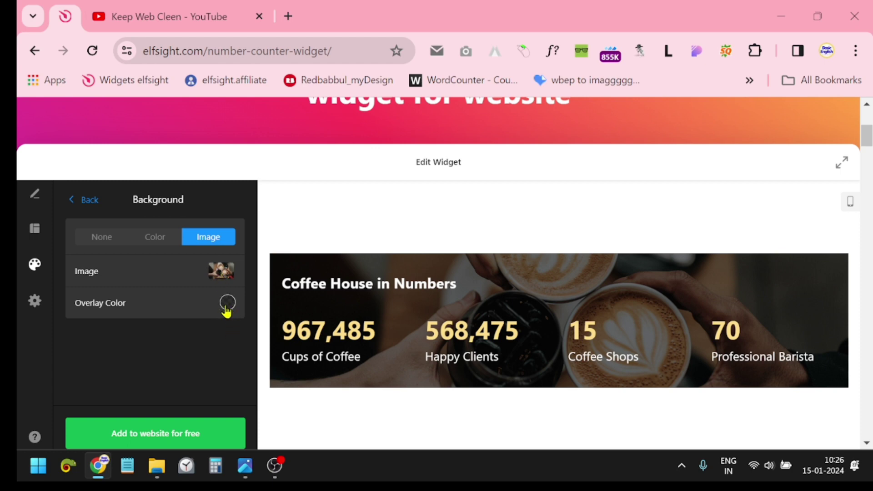
left_click(151, 241)
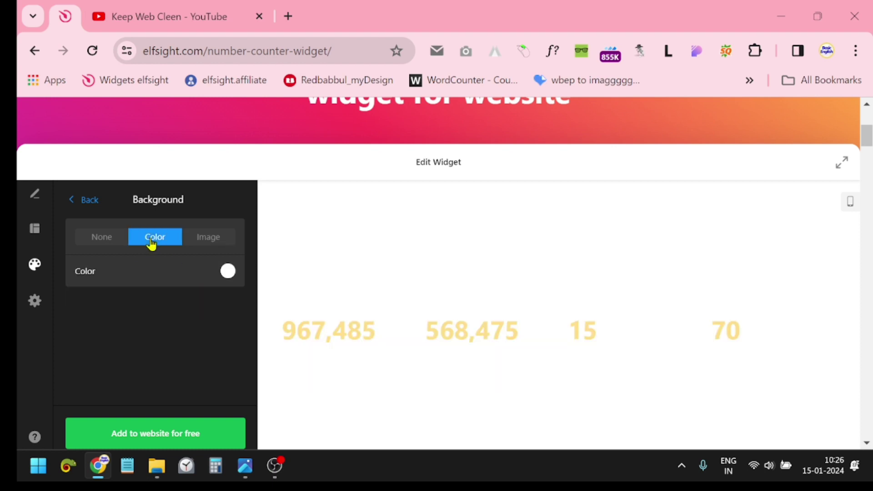
left_click(114, 243)
left_click(230, 238)
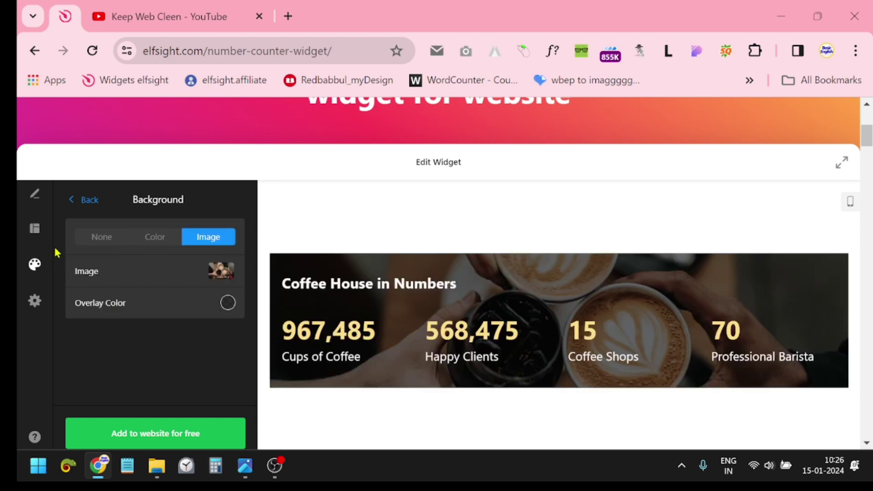
left_click(84, 212)
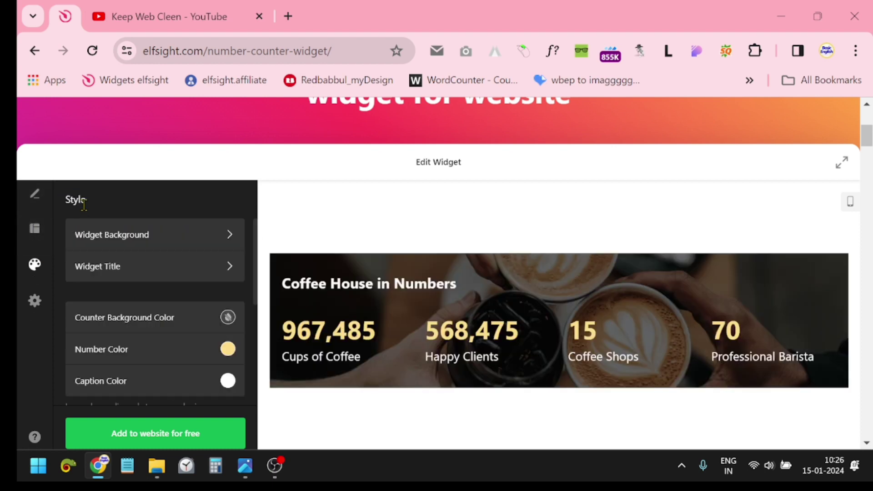
Enlarge the widget title to 32px and review the number and caption font settings
left_click(185, 275)
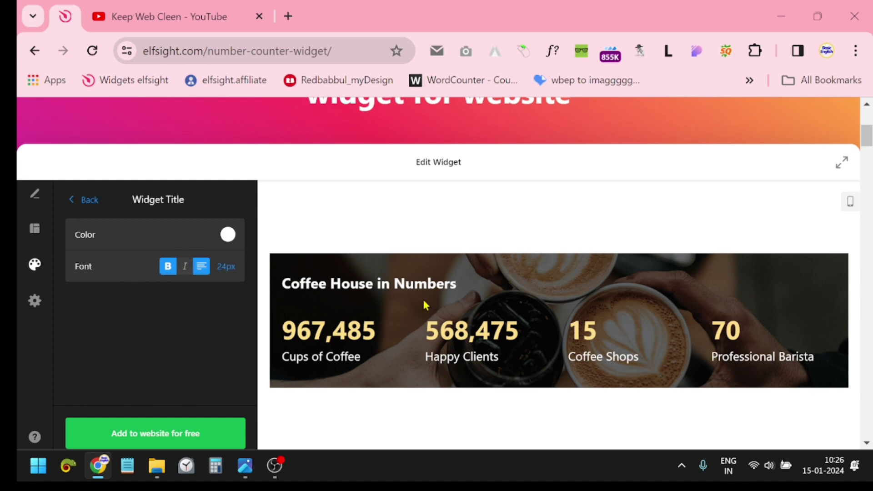
left_click(227, 266)
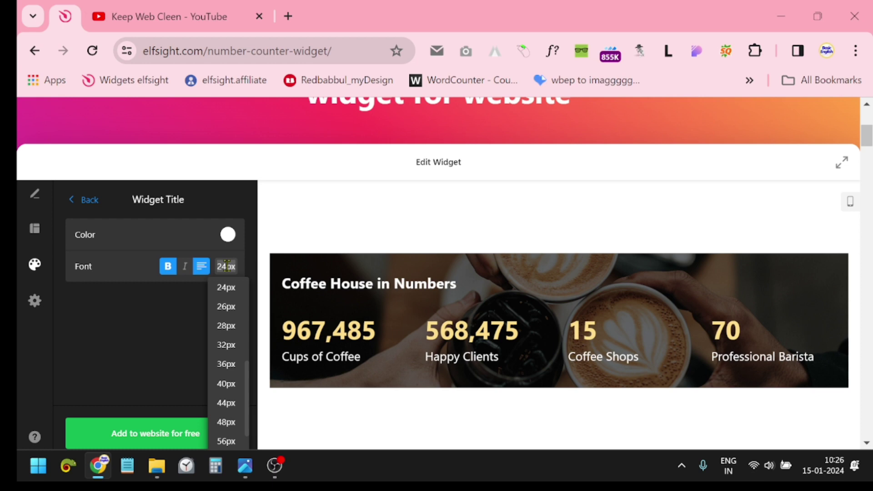
left_click(227, 345)
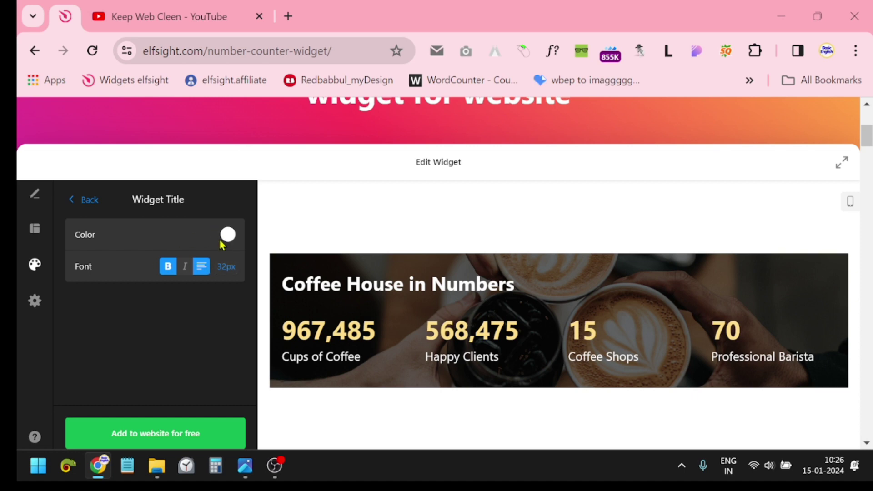
left_click(73, 210)
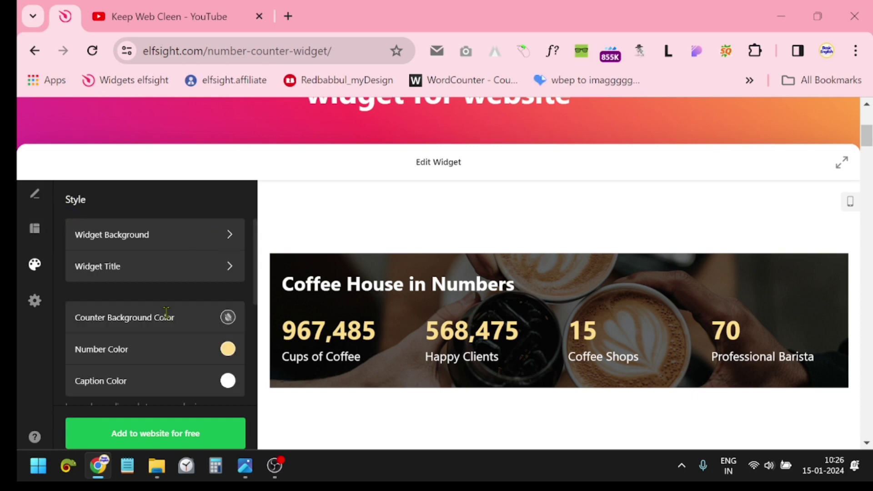
scroll(194, 334, "down", 2)
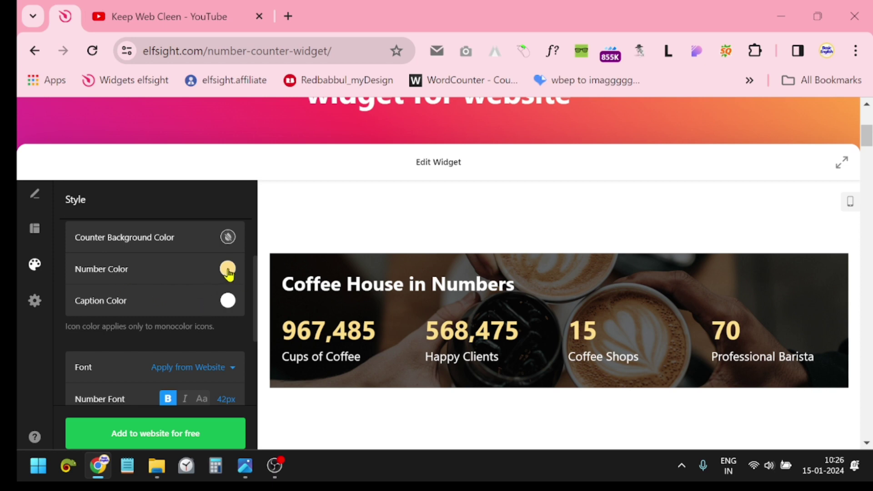
scroll(218, 336, "down", 2)
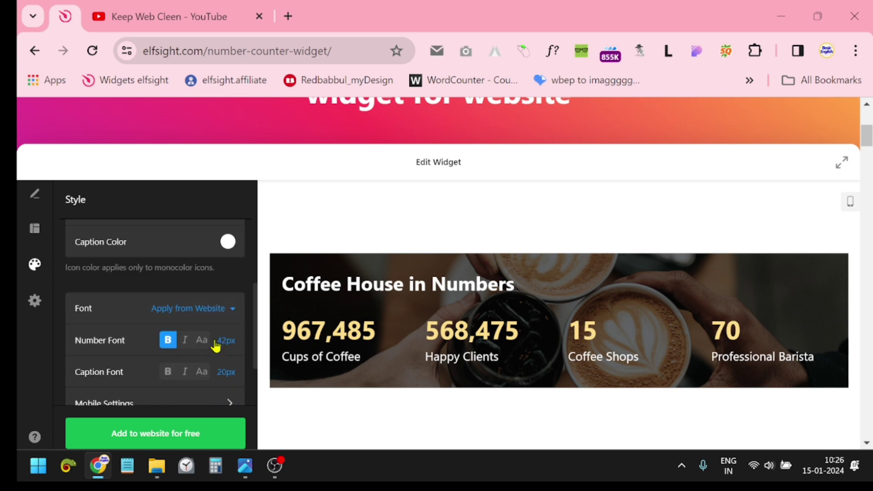
scroll(214, 377, "down", 1)
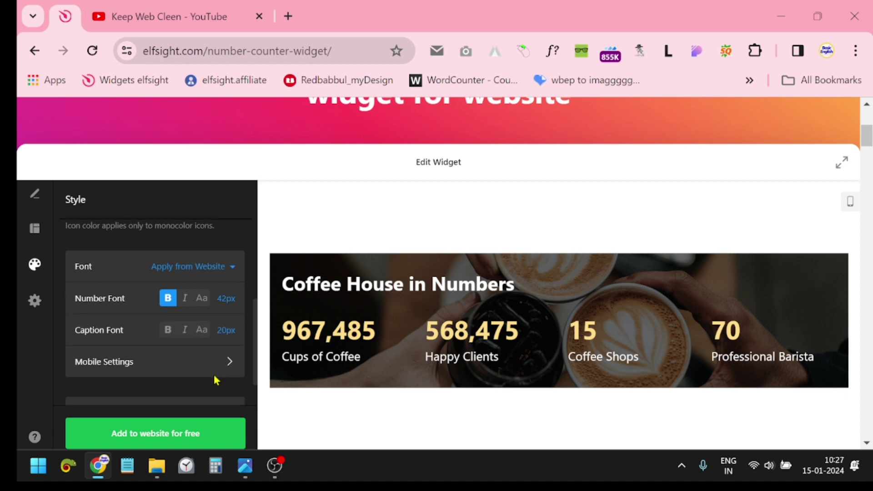
scroll(209, 378, "down", 3)
scroll(216, 308, "up", 3)
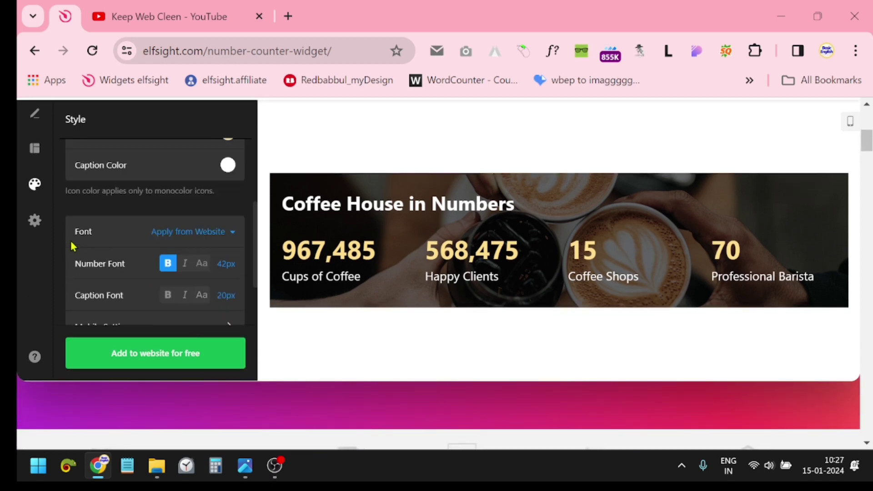
Keep the EaseOut animation type and save the widget with 'Add to website for free'
left_click(33, 223)
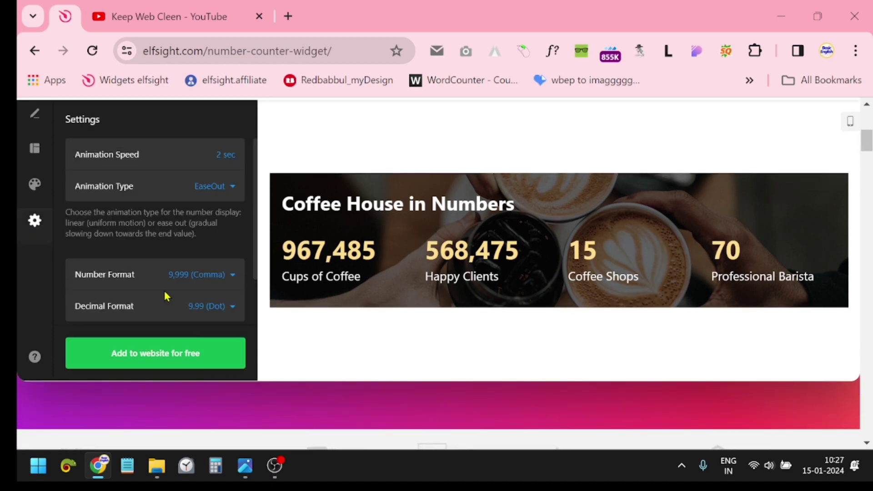
scroll(31, 234, "up", 2)
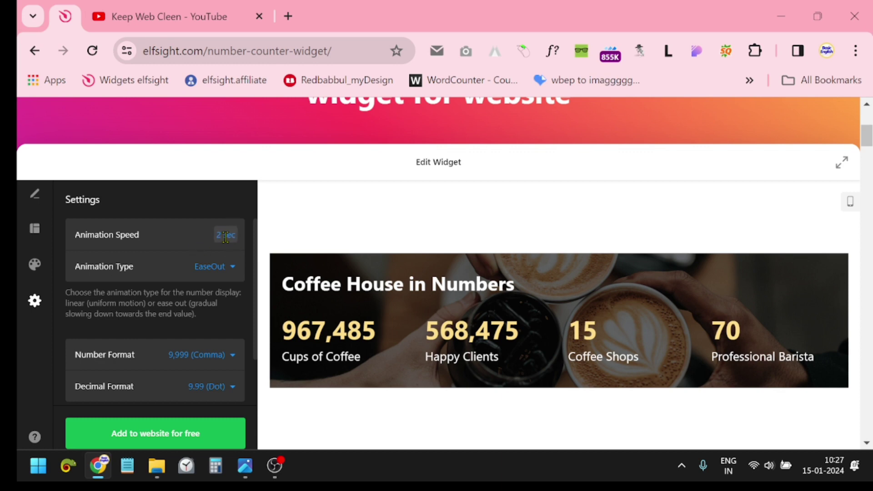
left_click(234, 275)
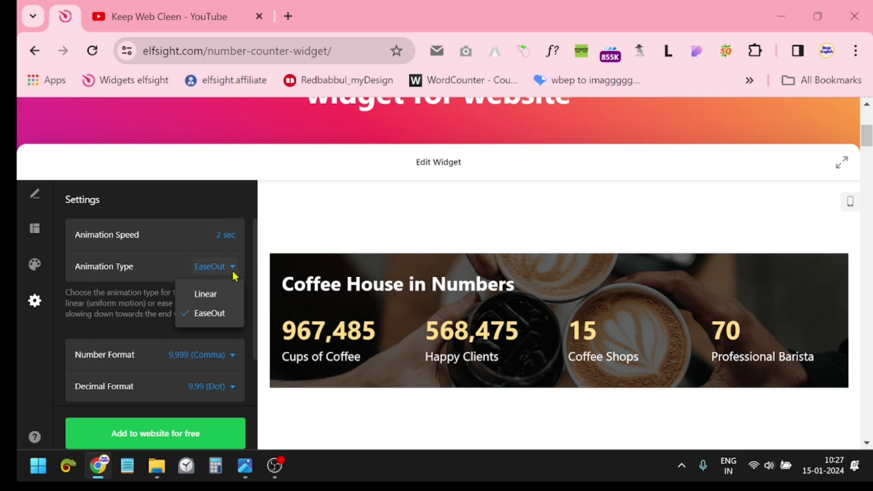
left_click(209, 312)
scroll(212, 373, "down", 1)
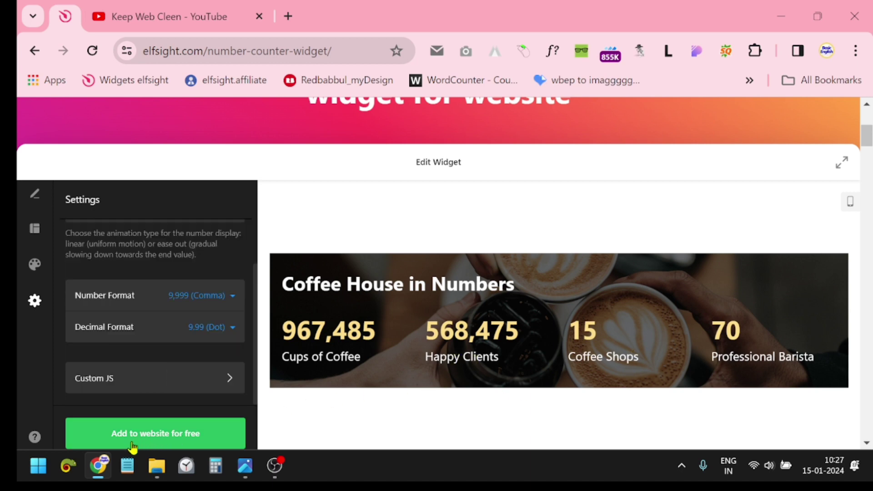
left_click(192, 441)
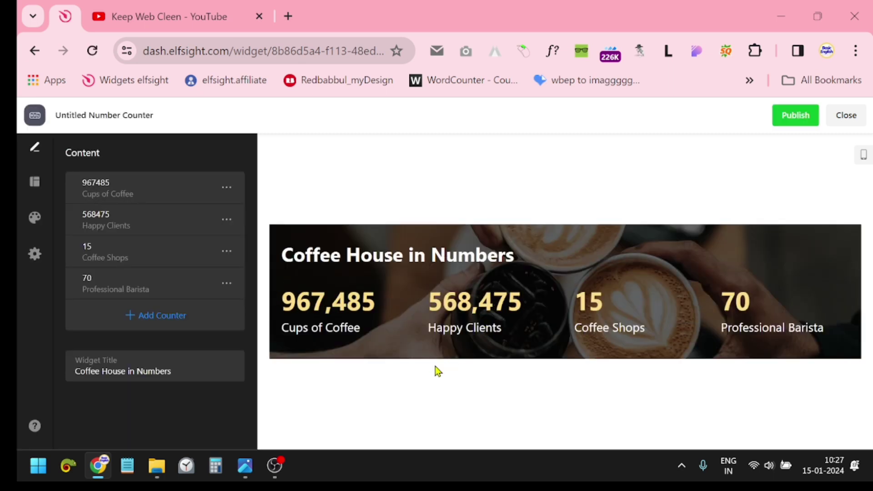
Publish the widget, select the Free plan, and copy its embed code
left_click(796, 117)
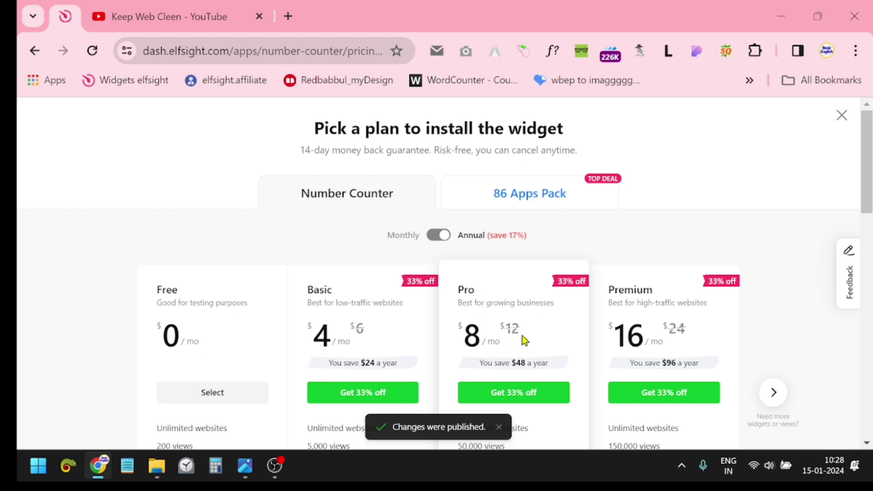
scroll(522, 339, "down", 2)
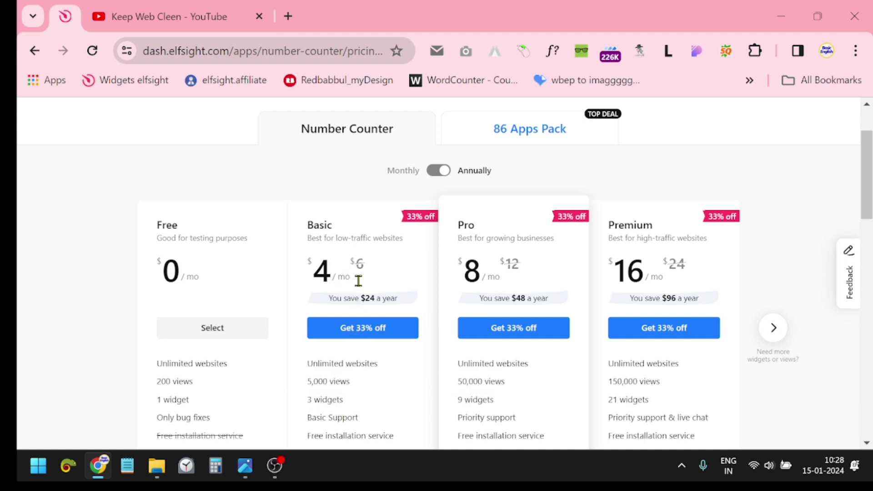
left_click(195, 335)
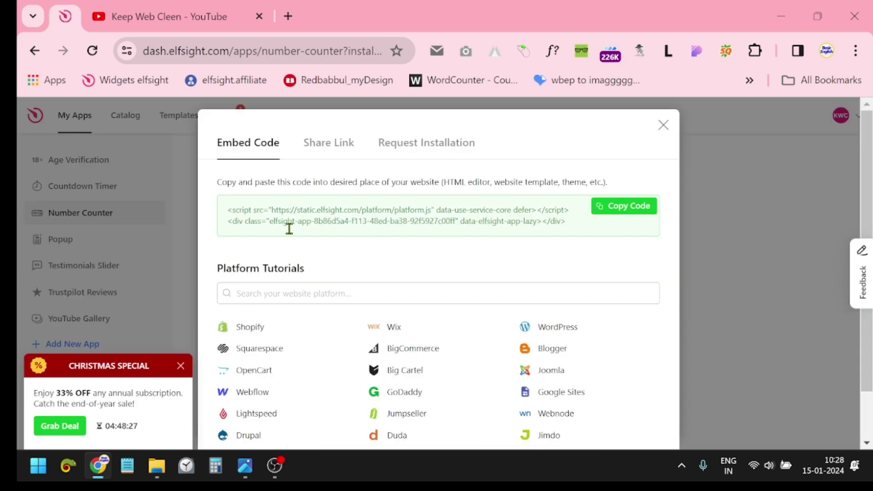
left_click(631, 209)
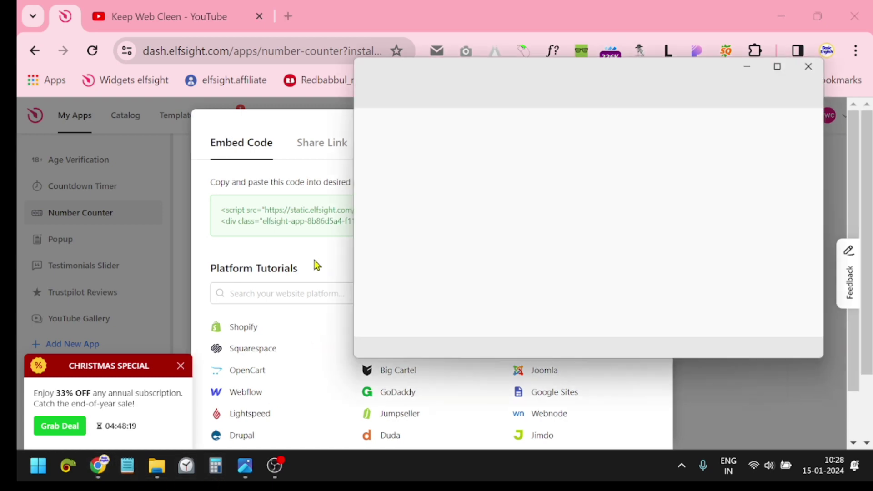
Paste the embed code into Notepad, minimize it, and return to the Shopify theme editor
right_click(507, 200)
left_click(562, 130)
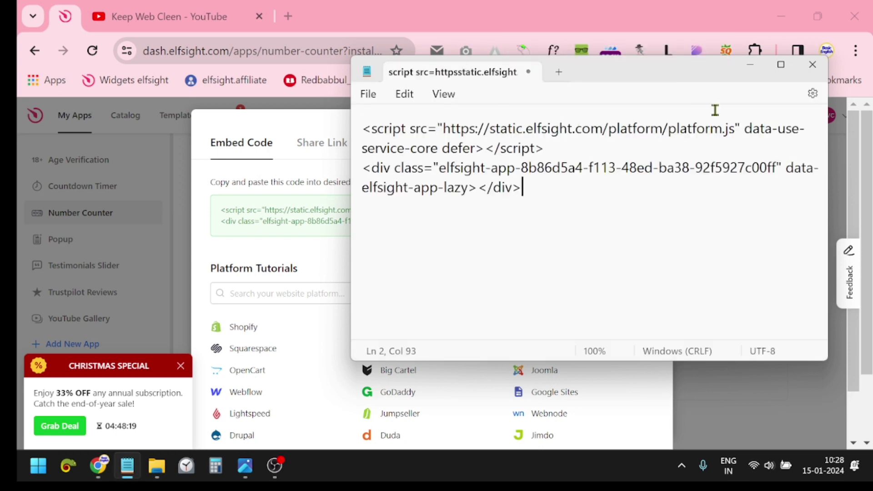
left_click(750, 65)
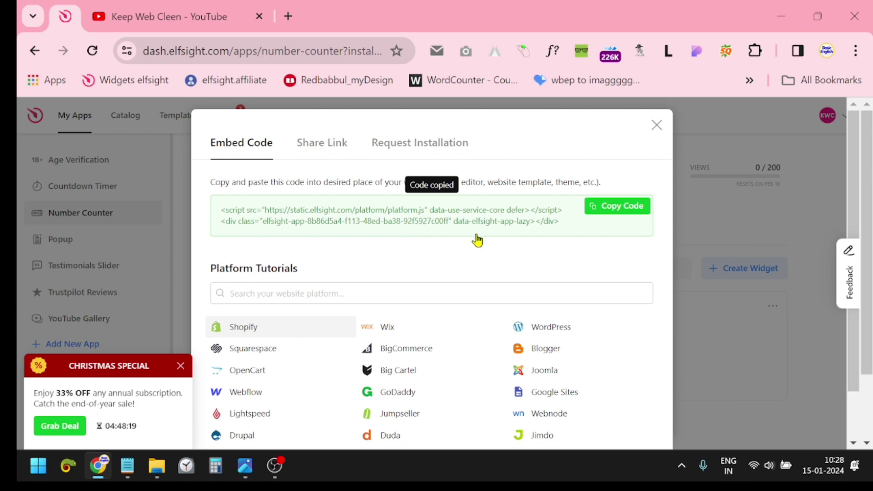
left_click(781, 17)
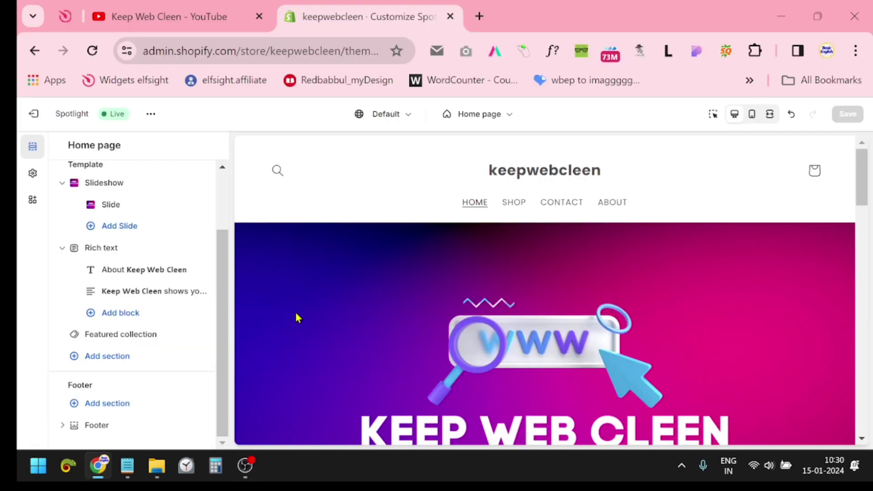
Insert a Custom Liquid section beneath Featured collection on the Home page template
scroll(523, 296, "down", 15)
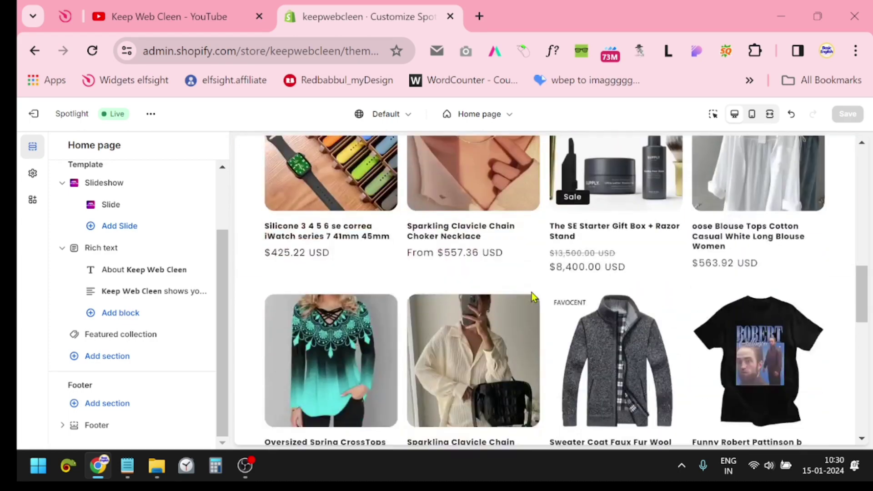
scroll(532, 293, "down", 8)
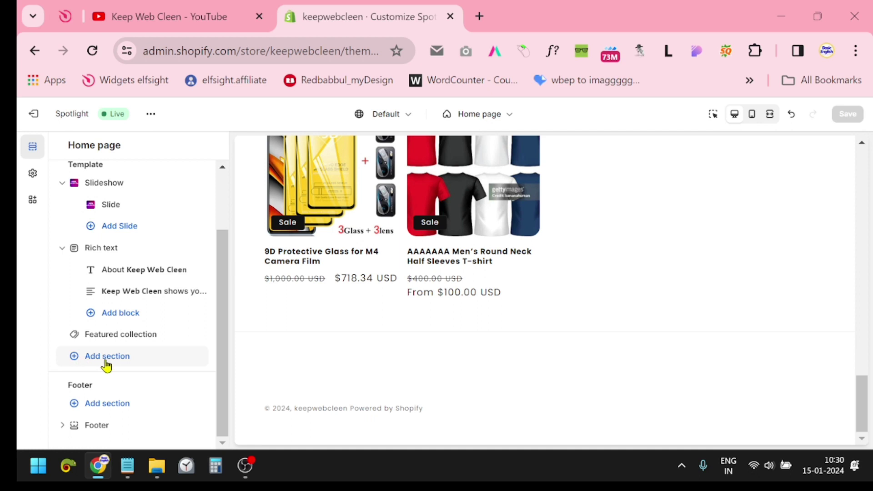
left_click(106, 357)
scroll(283, 345, "down", 2)
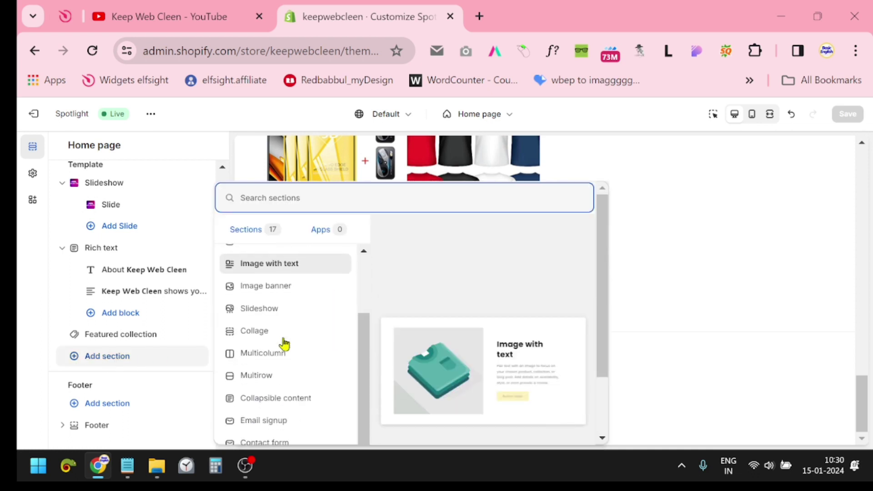
scroll(284, 344, "down", 3)
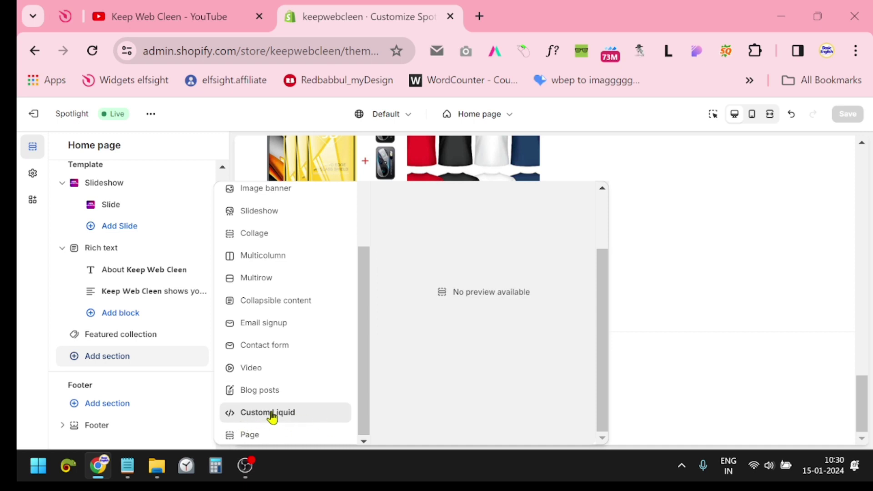
left_click(272, 415)
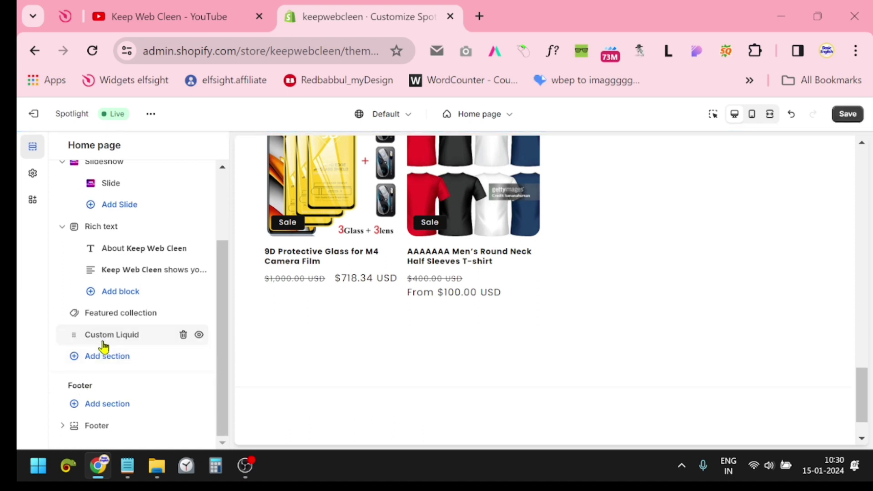
Paste the Elfsight embed code into the Custom Liquid section's code field and save the home page
left_click(111, 336)
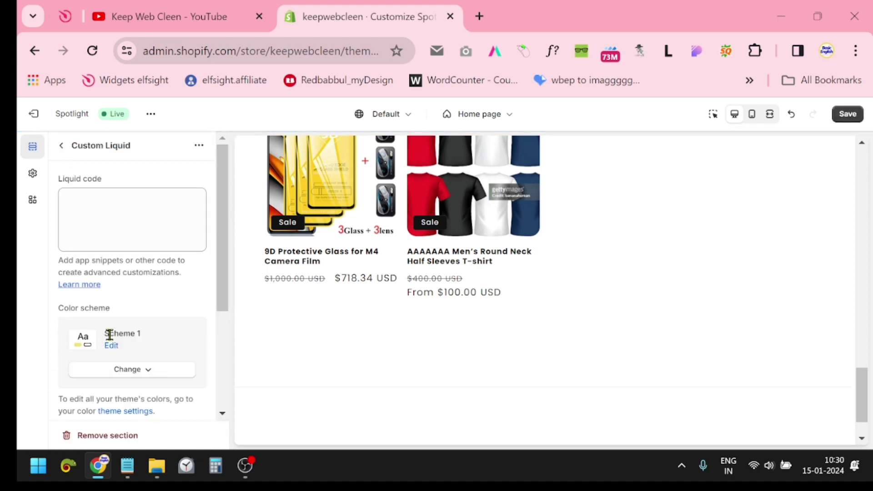
left_click(110, 228)
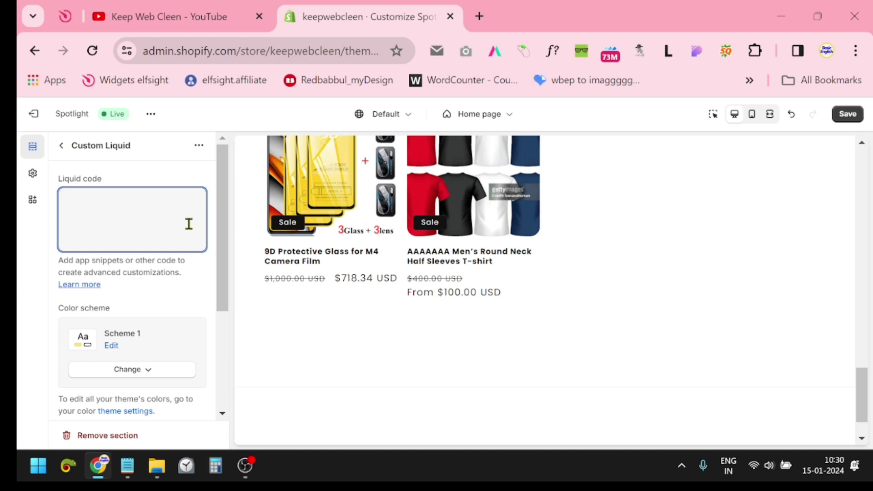
key("ctrl+v")
left_click(27, 318)
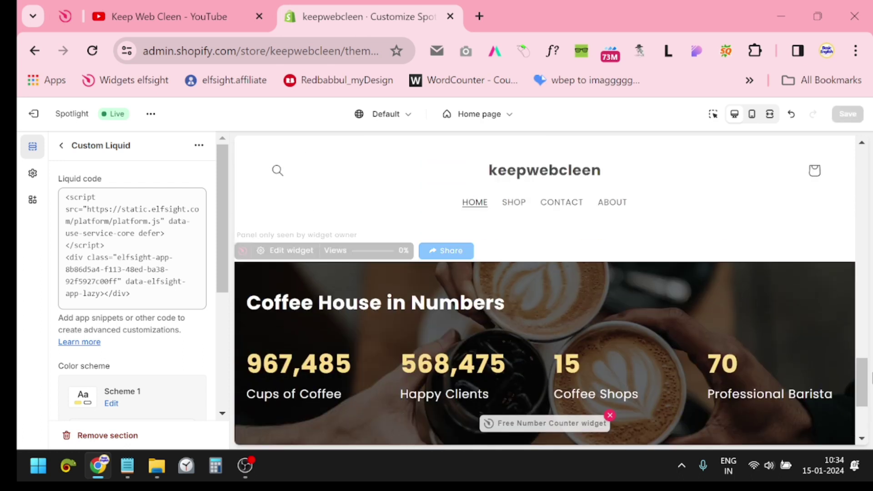
left_click_drag(864, 384, 867, 397)
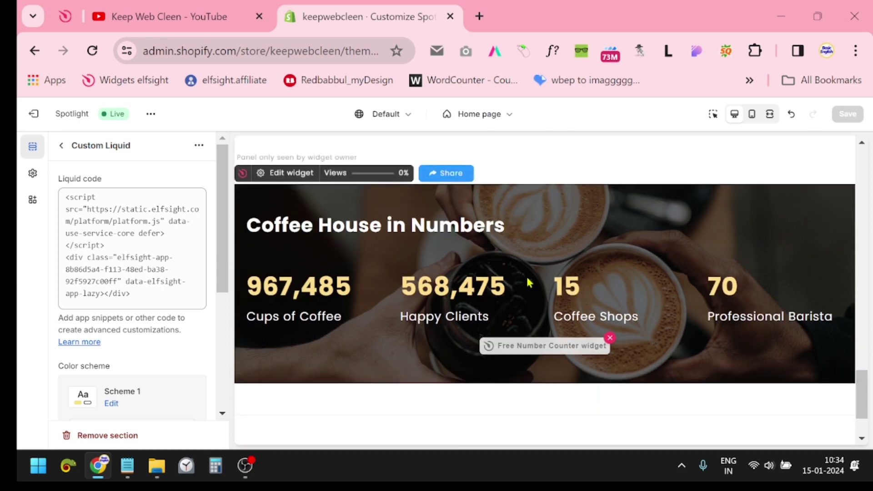